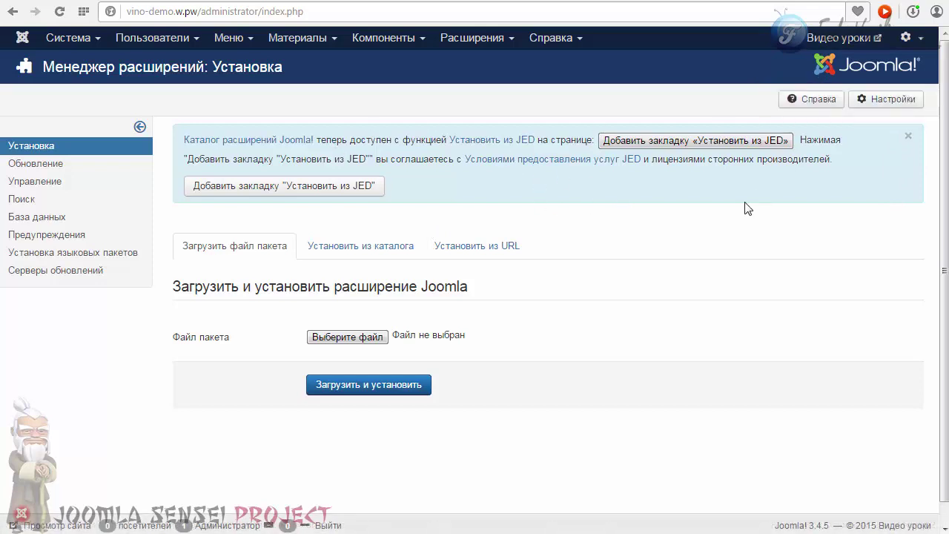
Step: Set the Joomla extensions catalogue notice to "Скрыть сообщение" in the extension manager settings, then save and close them
click(909, 135)
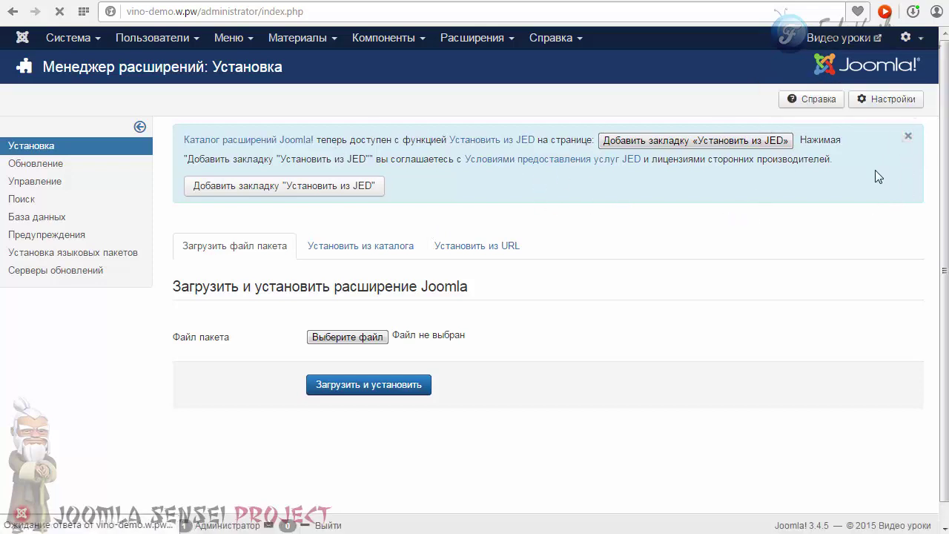
click(462, 200)
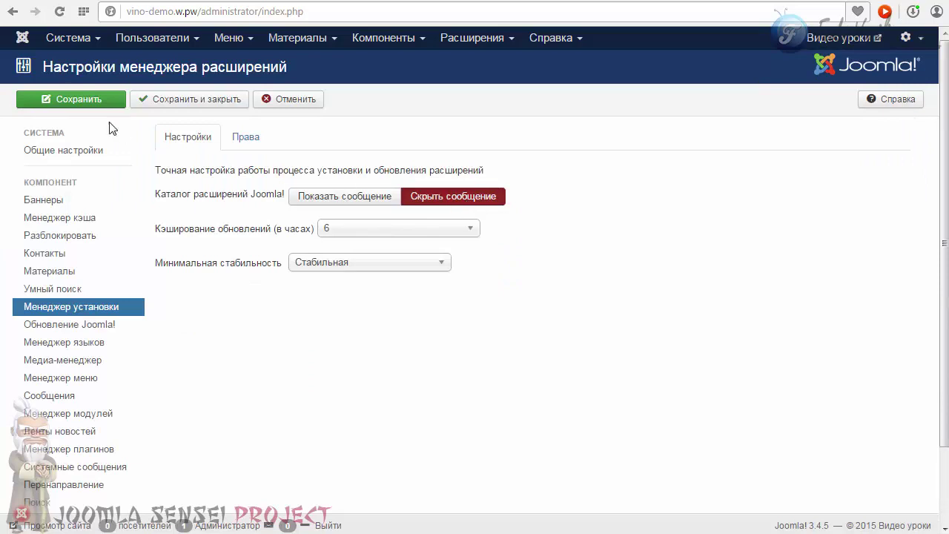
click(149, 98)
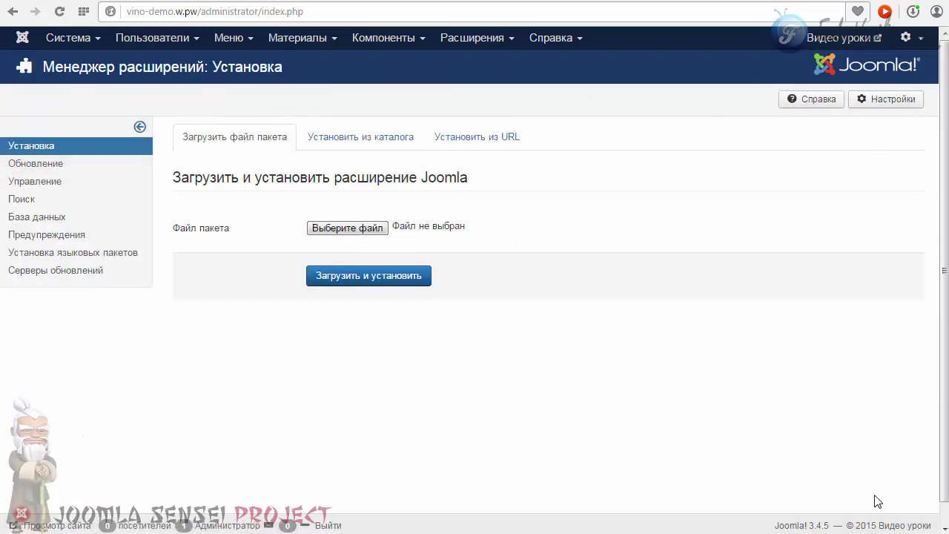
Step: Upload and install the template package jm-services.zip from the local folder, and look over the installation page
key(alt+Tab)
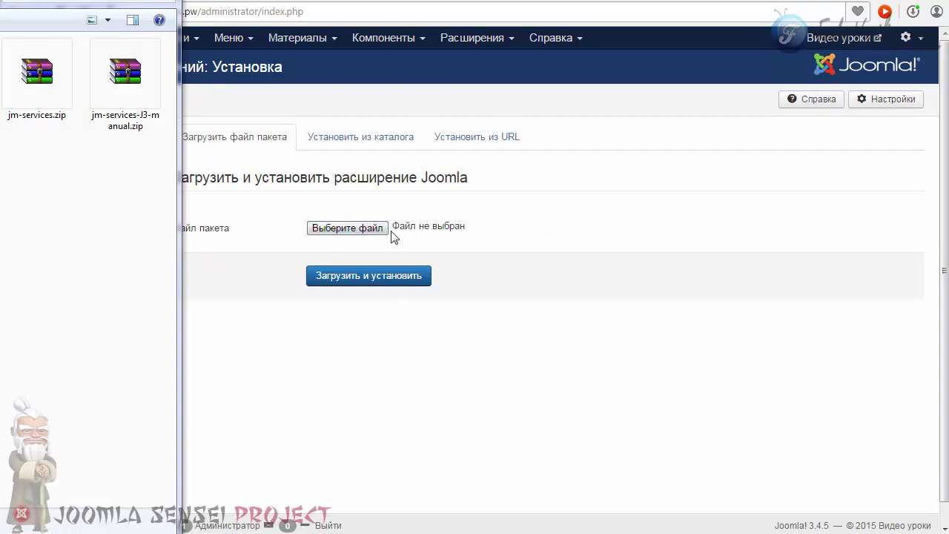
click(38, 104)
drag(37, 116, 414, 232)
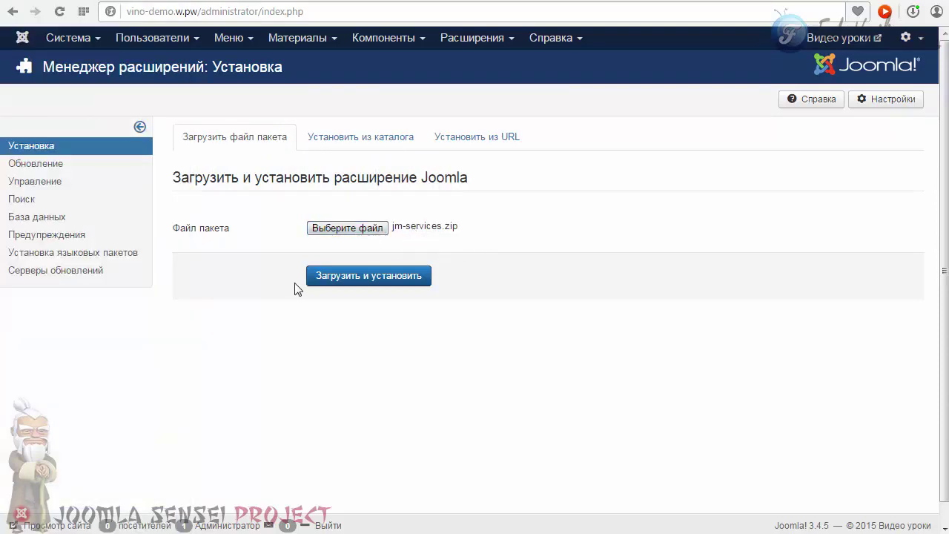
click(337, 279)
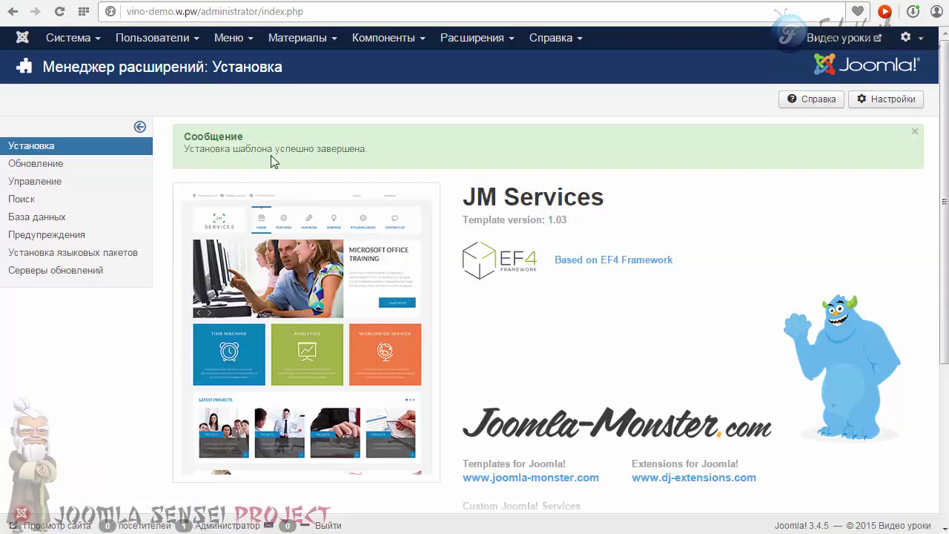
scroll(359, 158, down, 5)
scroll(359, 158, up, 5)
Step: Make the jm-services style the default site template in the template manager
click(465, 44)
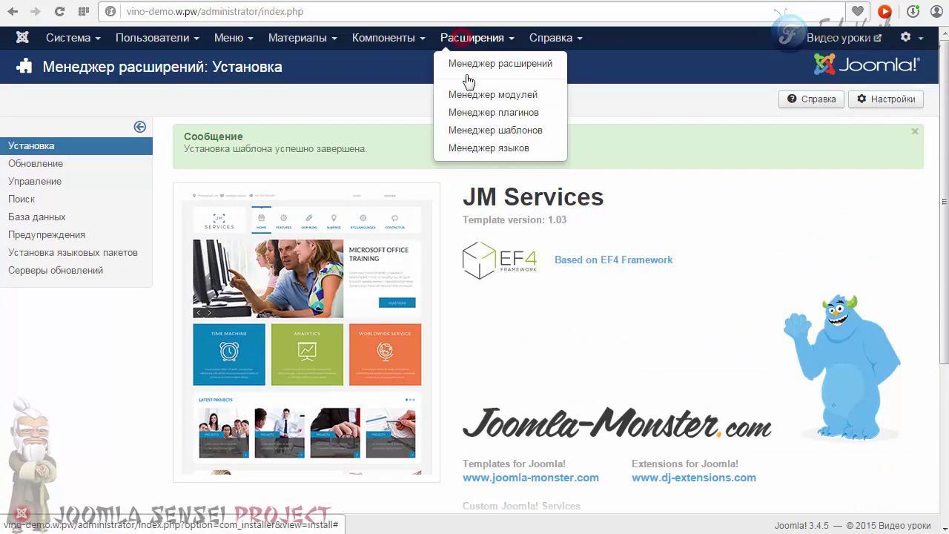
click(491, 130)
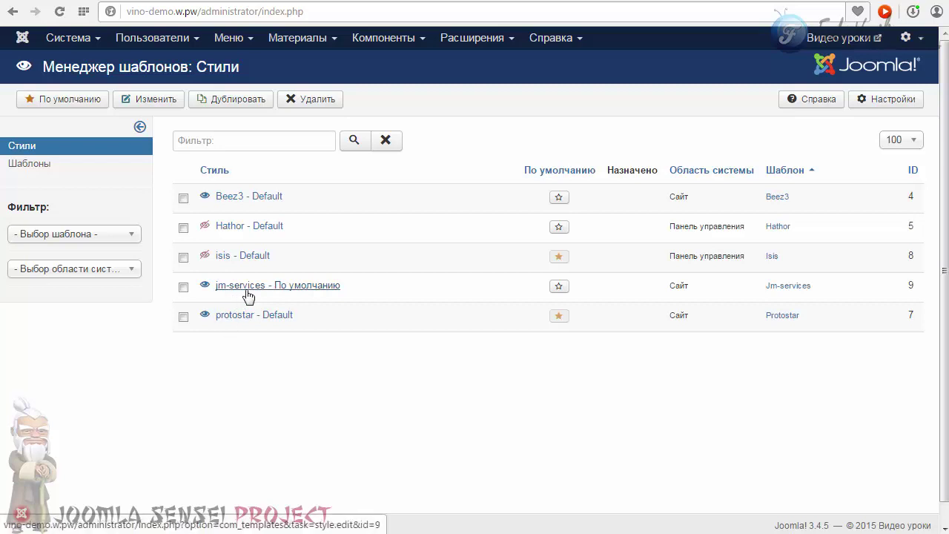
click(561, 294)
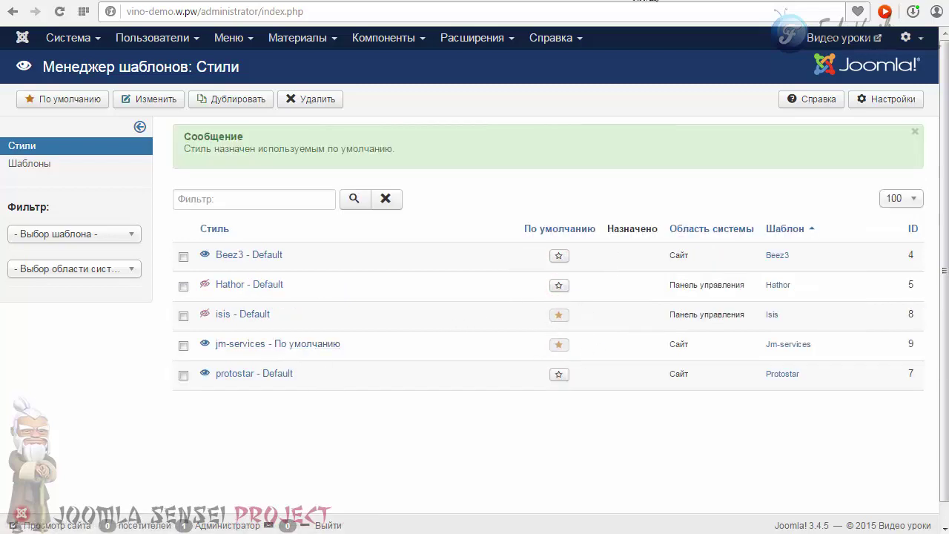
Step: Reload the site's front page and read the message shown there
key(ctrl+Tab)
key(F5)
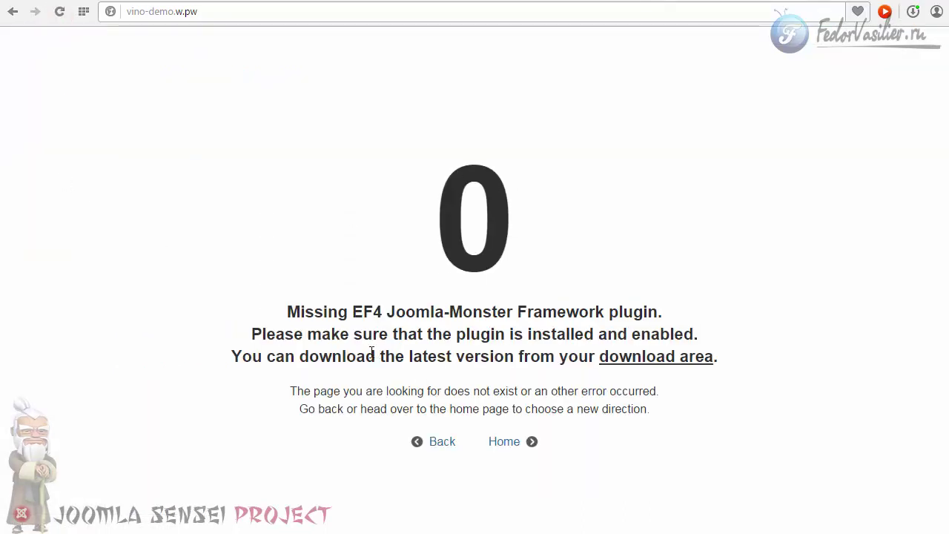
drag(288, 312, 460, 359)
click(460, 358)
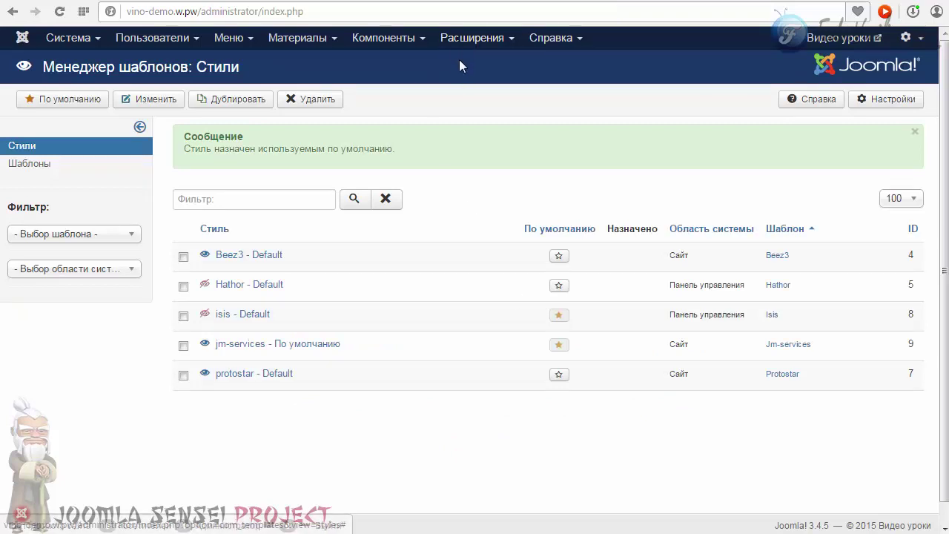
Step: Upload and install the plugin package plg_EF4-framework.zip through the extension manager
click(482, 40)
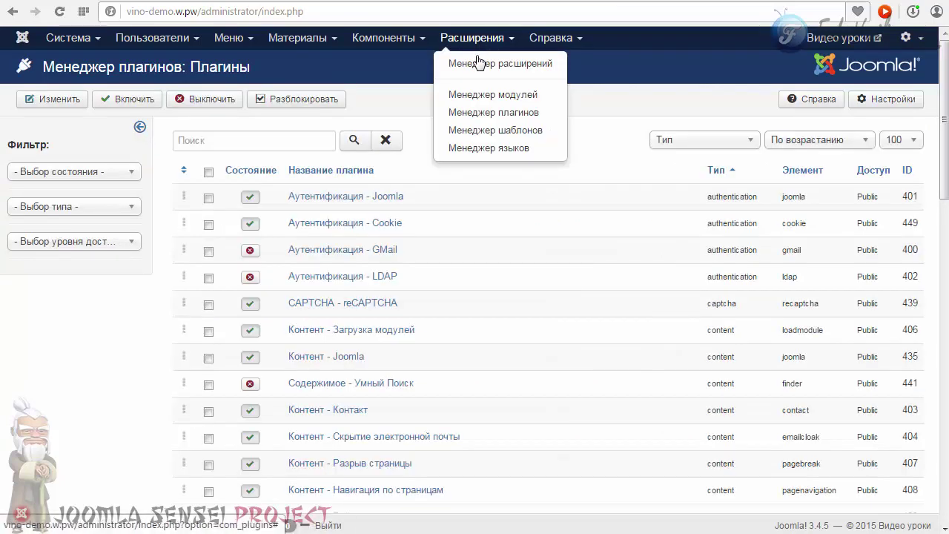
click(480, 66)
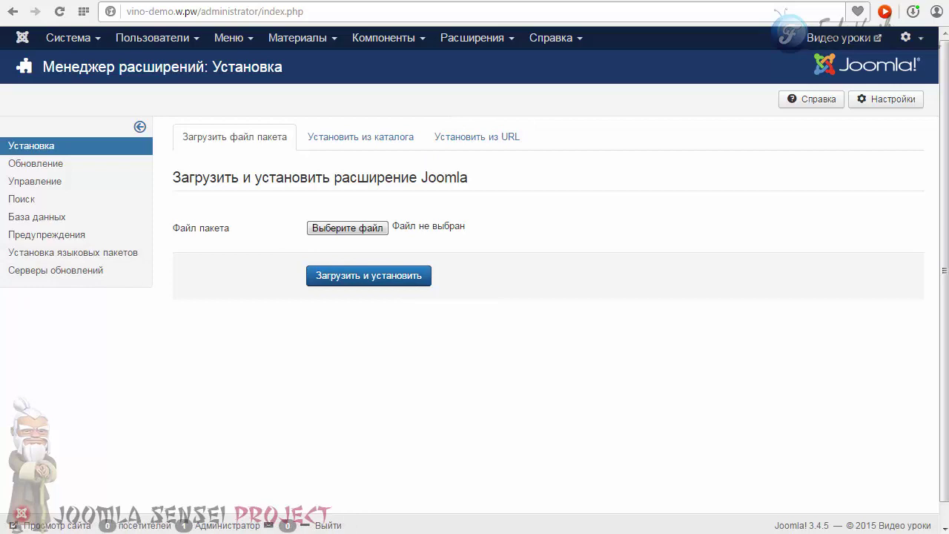
key(alt+Tab)
click(53, 118)
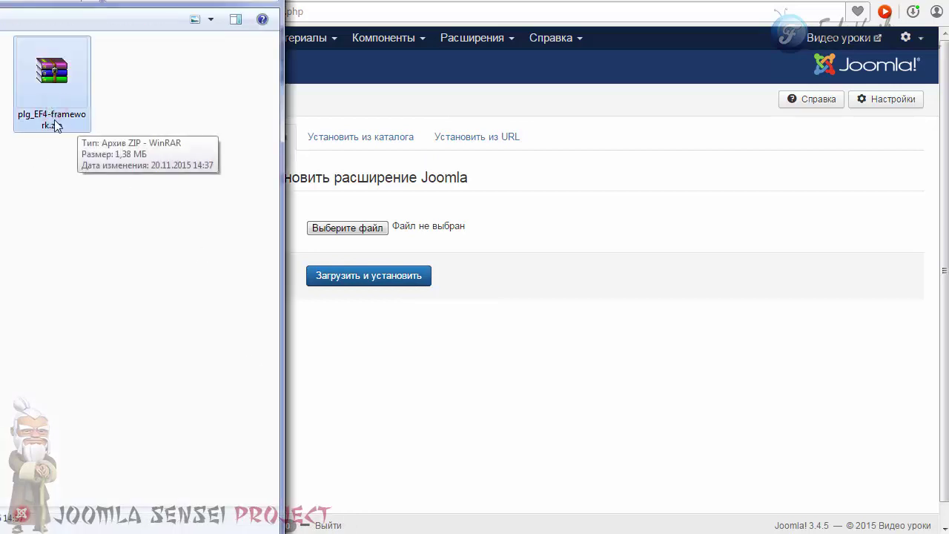
drag(58, 78, 424, 232)
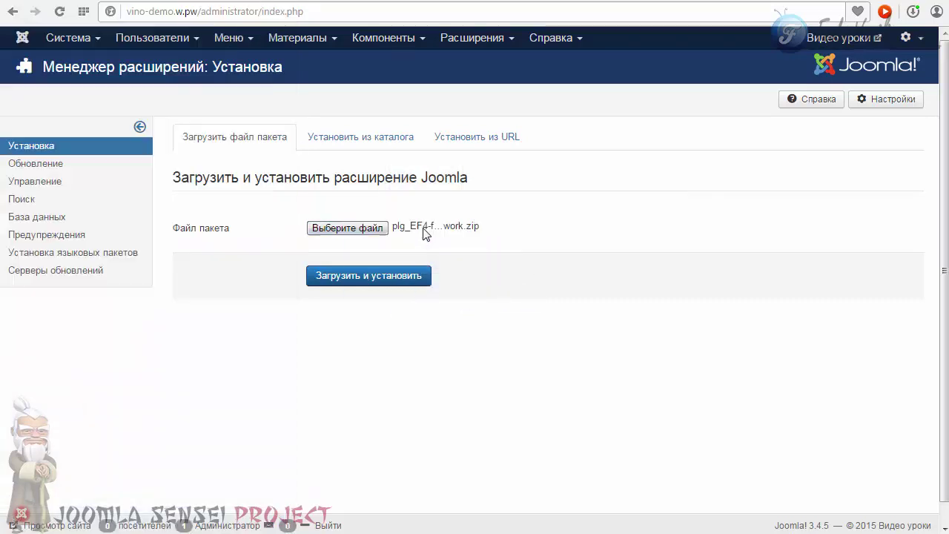
click(382, 289)
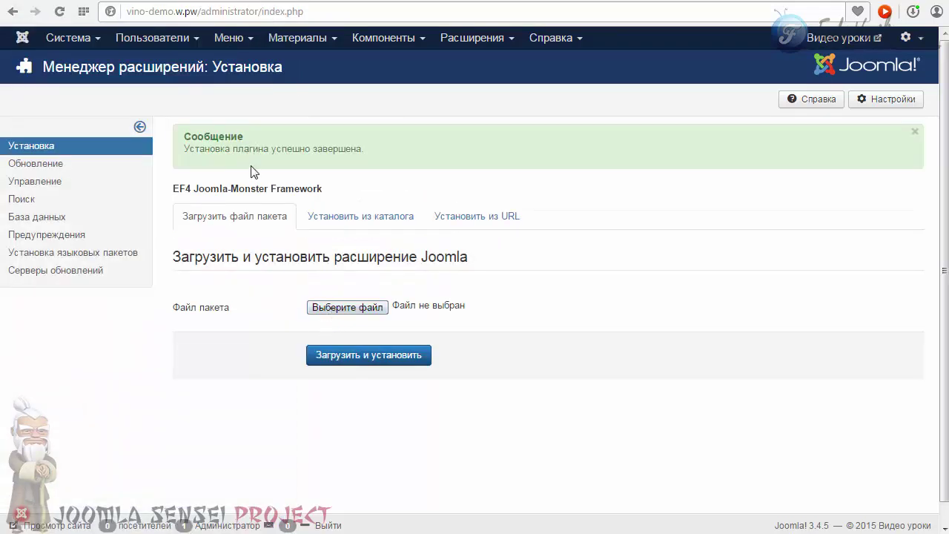
Step: Filter the plugin list by the state "Отключено" and enable the EF4 Joomla-Monster Framework plugin
click(454, 38)
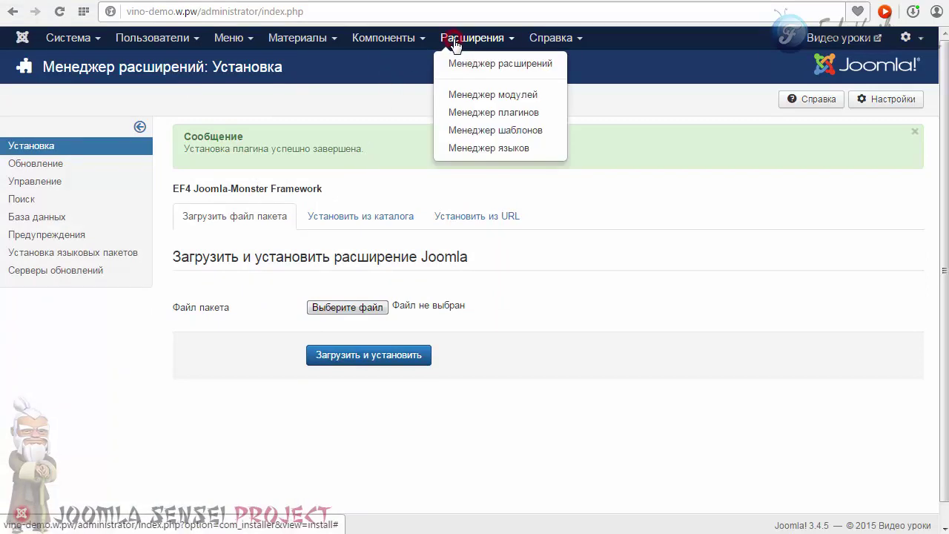
click(490, 113)
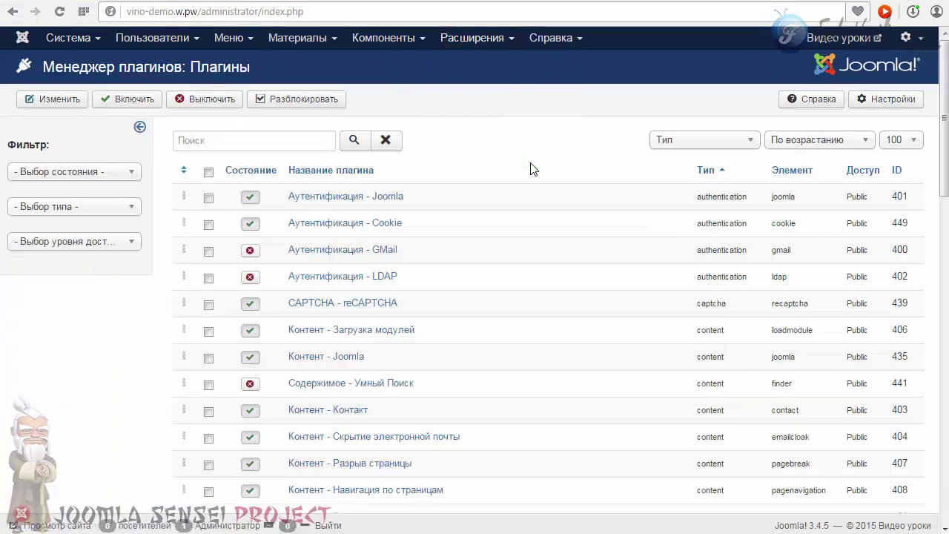
click(65, 173)
click(50, 225)
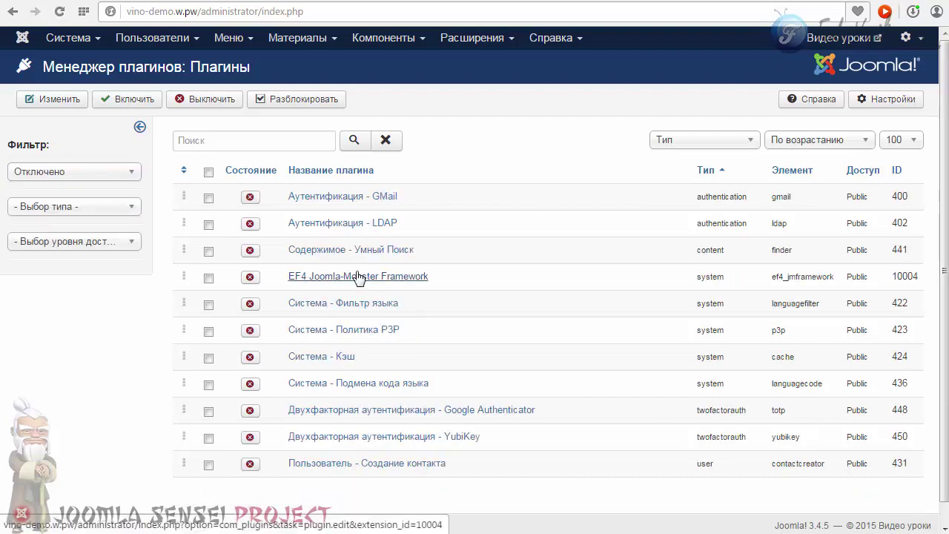
click(249, 279)
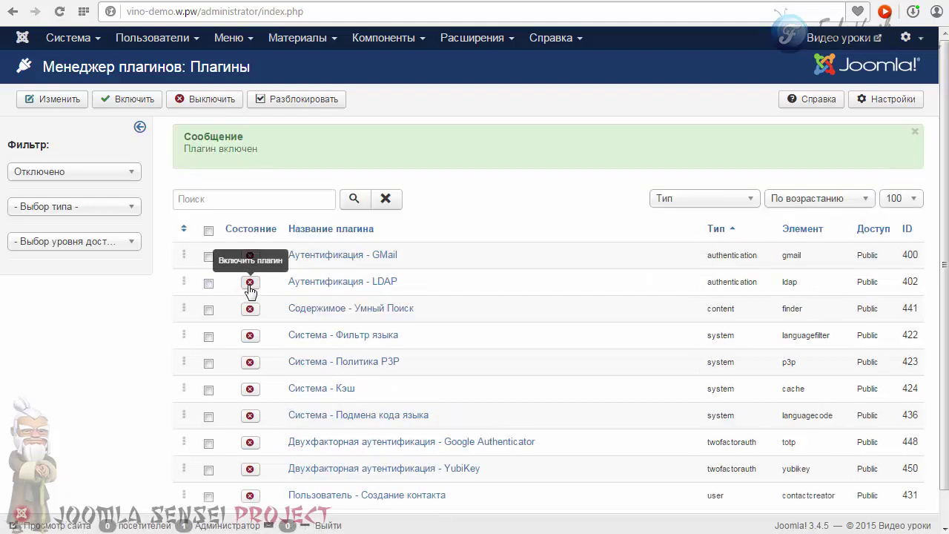
Step: Reload the site's front page and compare it with the test2.ru demo, advancing the demo's slideshow
click(645, 0)
click(59, 12)
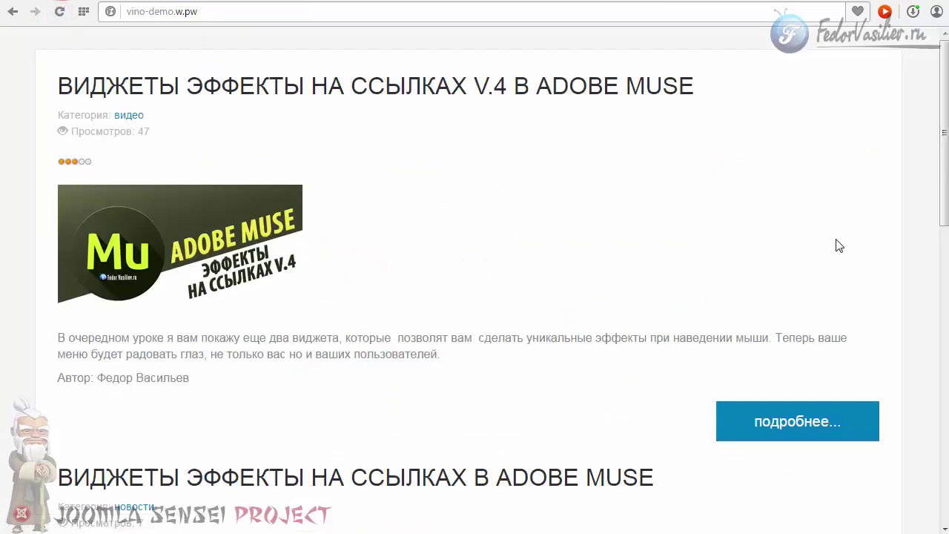
drag(939, 189, 919, 113)
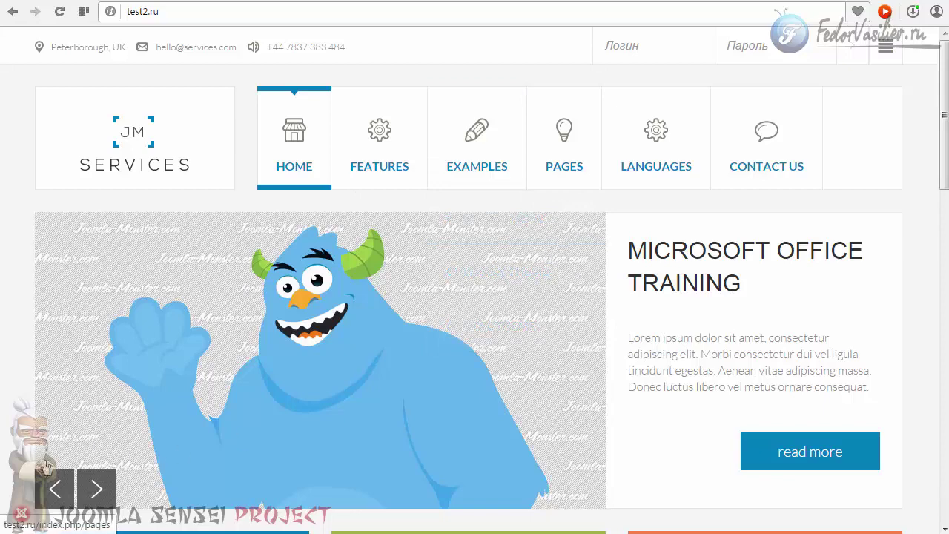
click(97, 489)
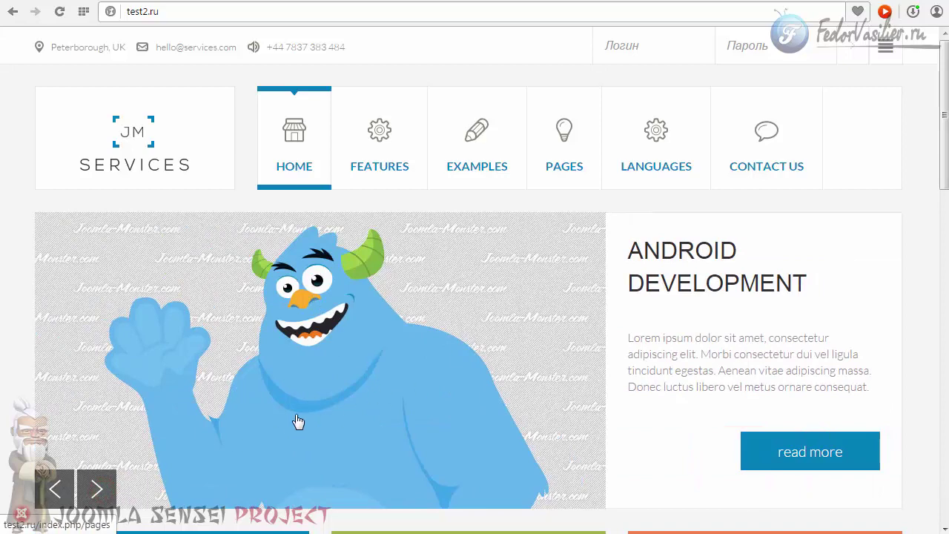
click(97, 489)
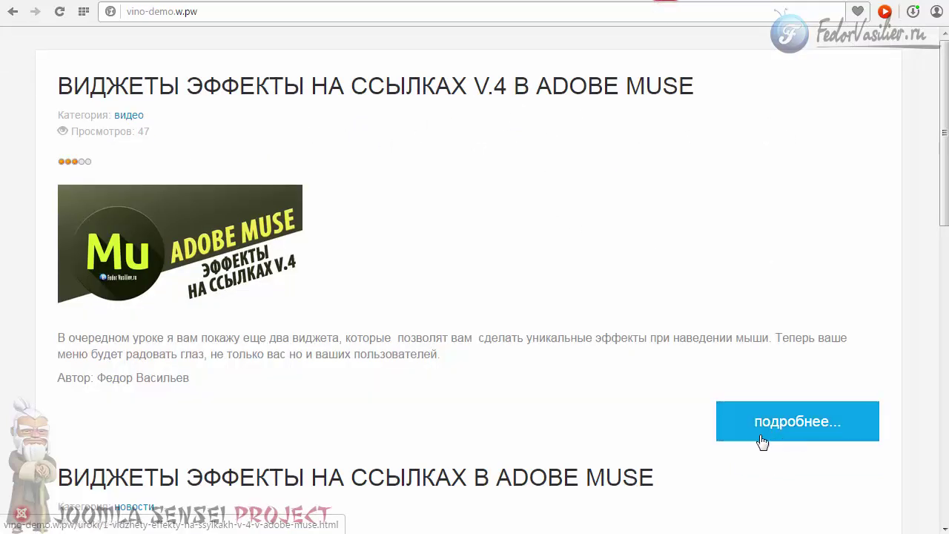
Step: Open the full article "Виджеты эффекты на ссылках V.4 в Adobe Muse" from the front page and examine its text and layout
drag(942, 176, 942, 217)
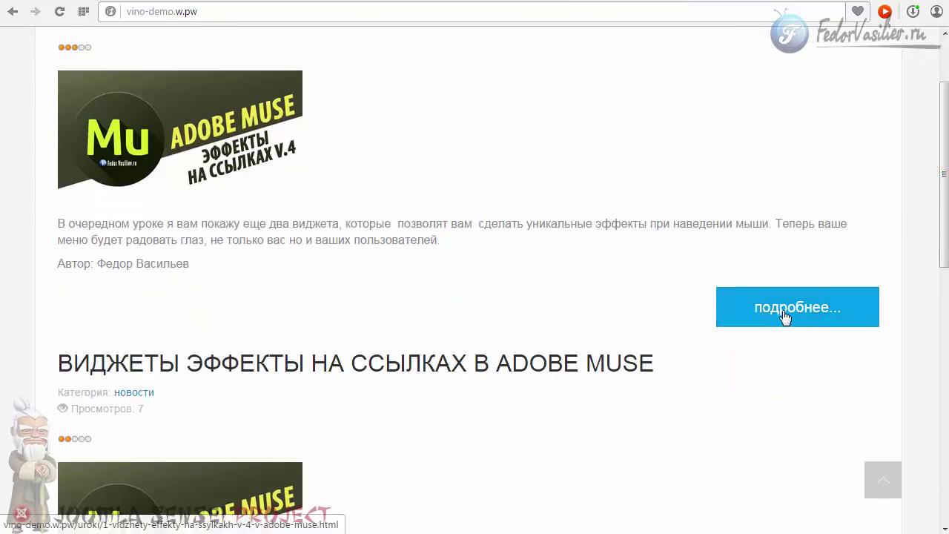
scroll(785, 316, up, 3)
click(773, 424)
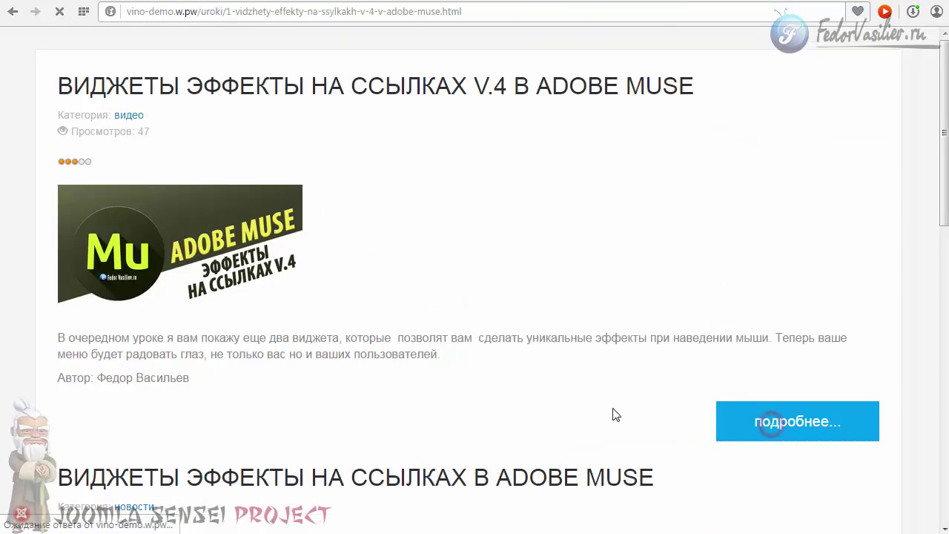
scroll(434, 364, down, 4)
mouse_move(392, 427)
mouse_down()
mouse_move(325, 410)
mouse_move(396, 426)
mouse_up()
click(457, 422)
click(312, 395)
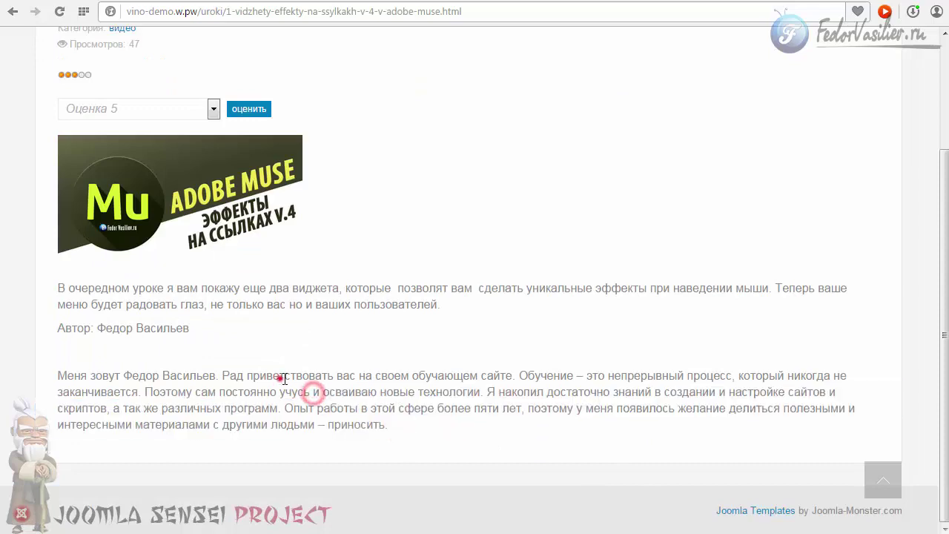
drag(284, 379, 443, 422)
click(437, 420)
scroll(407, 388, up, 4)
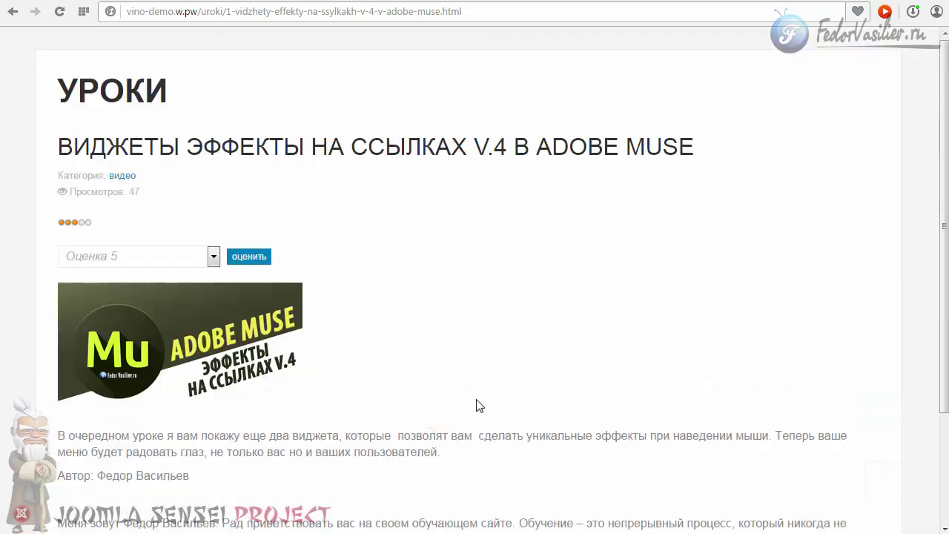